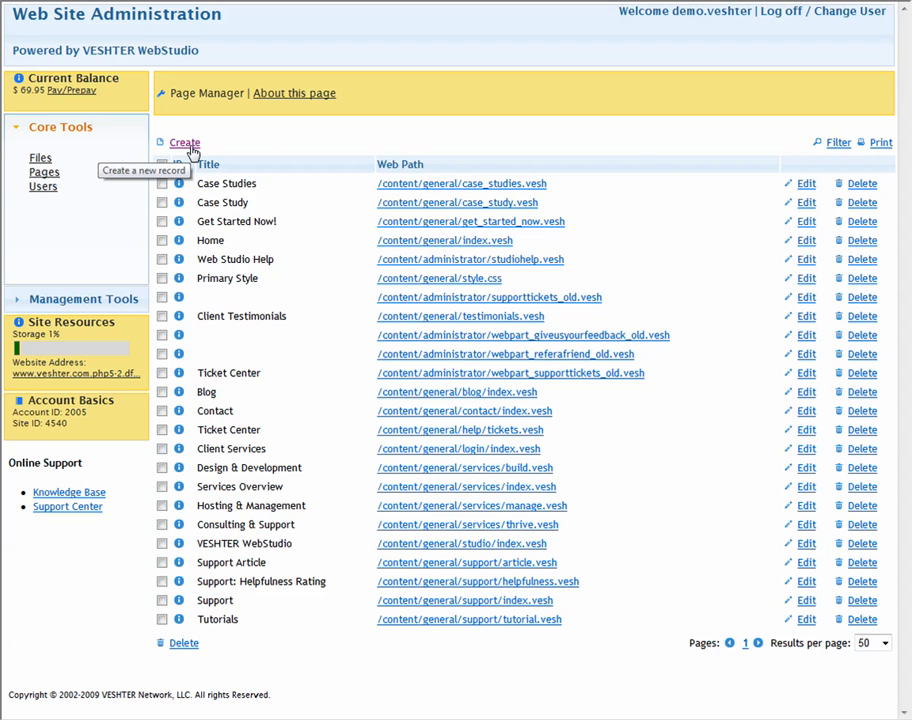
- Create a new page with the file name test_file.html and the title Test File
click(186, 143)
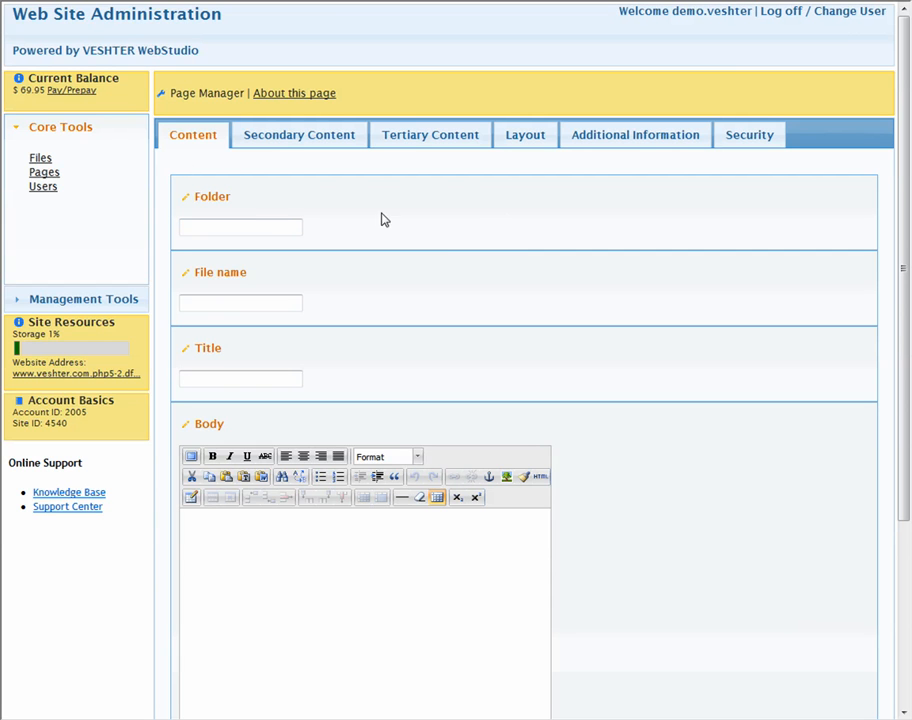
click(272, 228)
text(test_file.html)
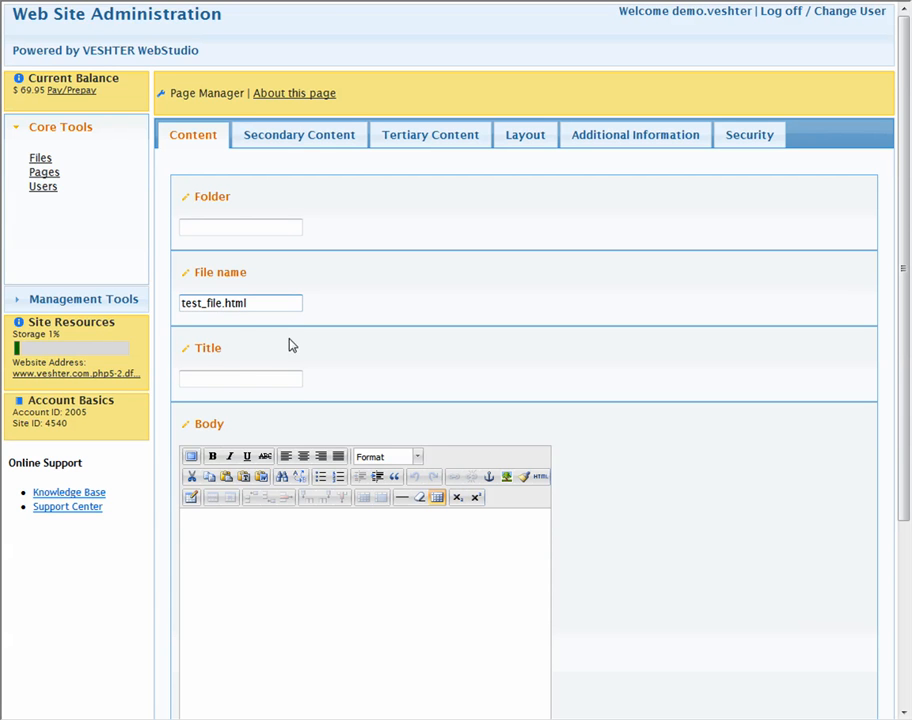
click(237, 373)
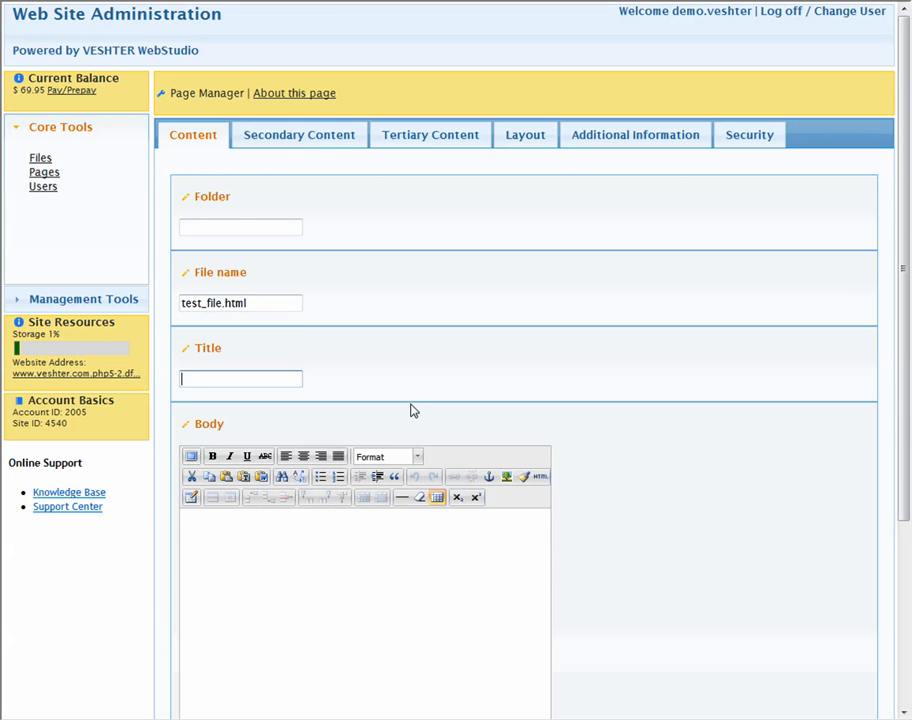
text(Test File)
- Enter "Mary went to the store." as the page's main body text and save the new page
scroll(603, 415, down, 1)
click(311, 492)
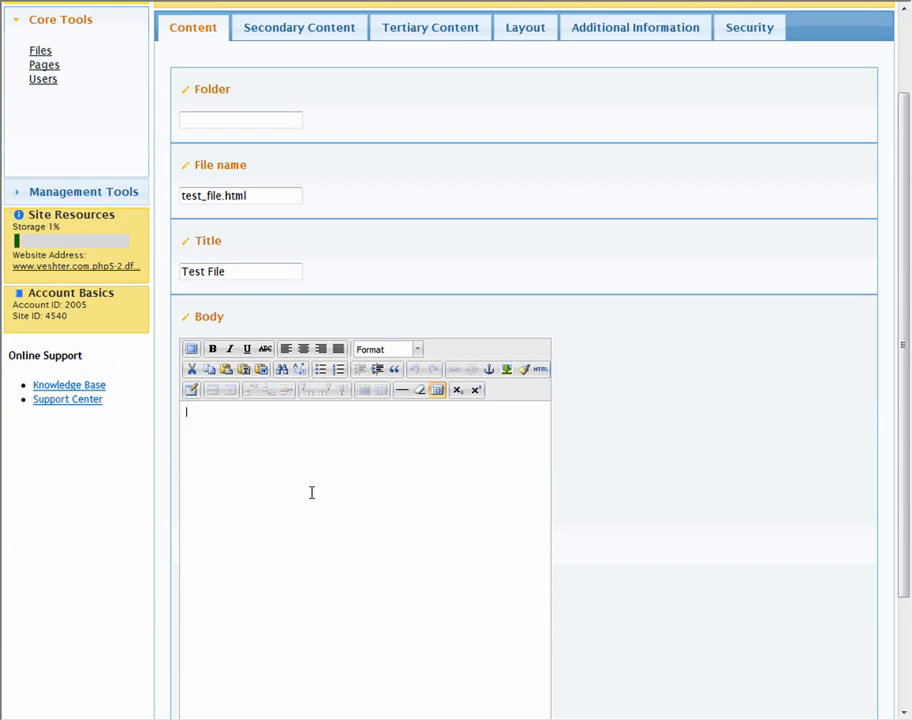
text(Mary went to the store.)
scroll(639, 344, down, 3)
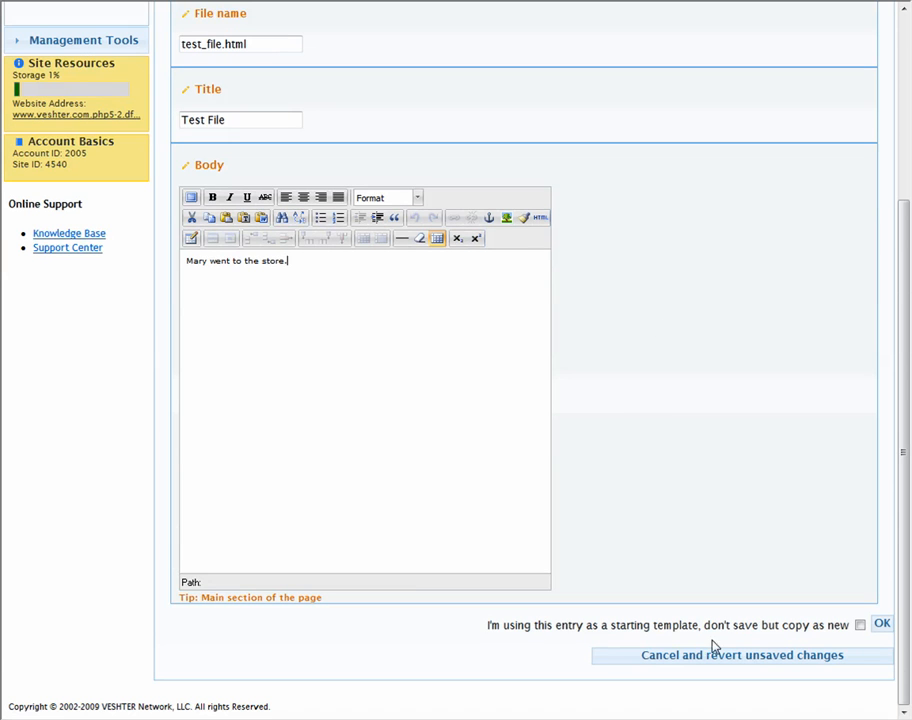
click(882, 625)
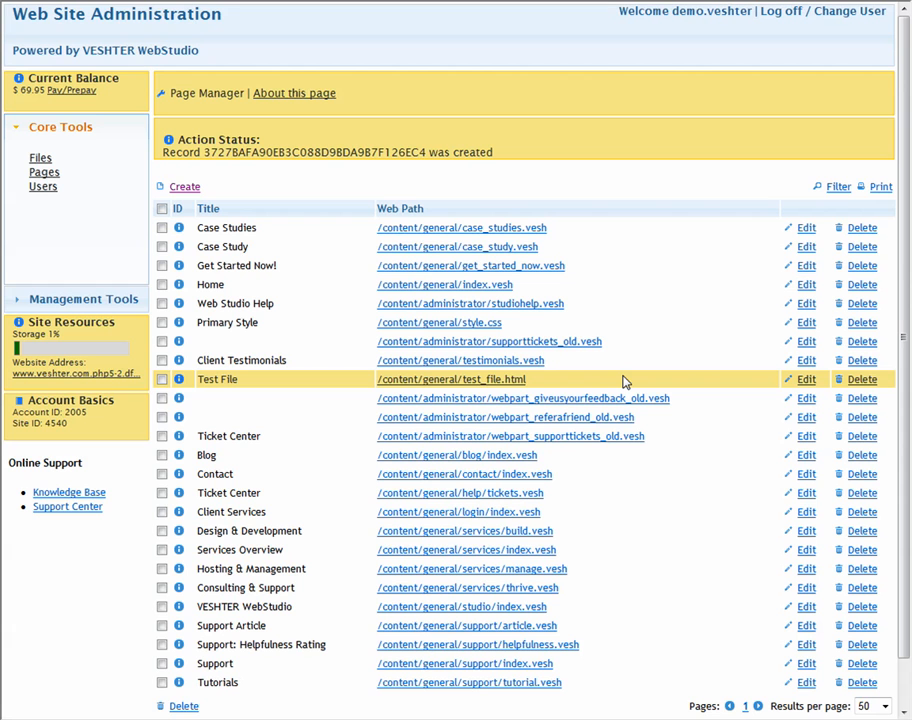
- Open the Test File page for editing and replace "went" with "took her car" in the body text
click(806, 380)
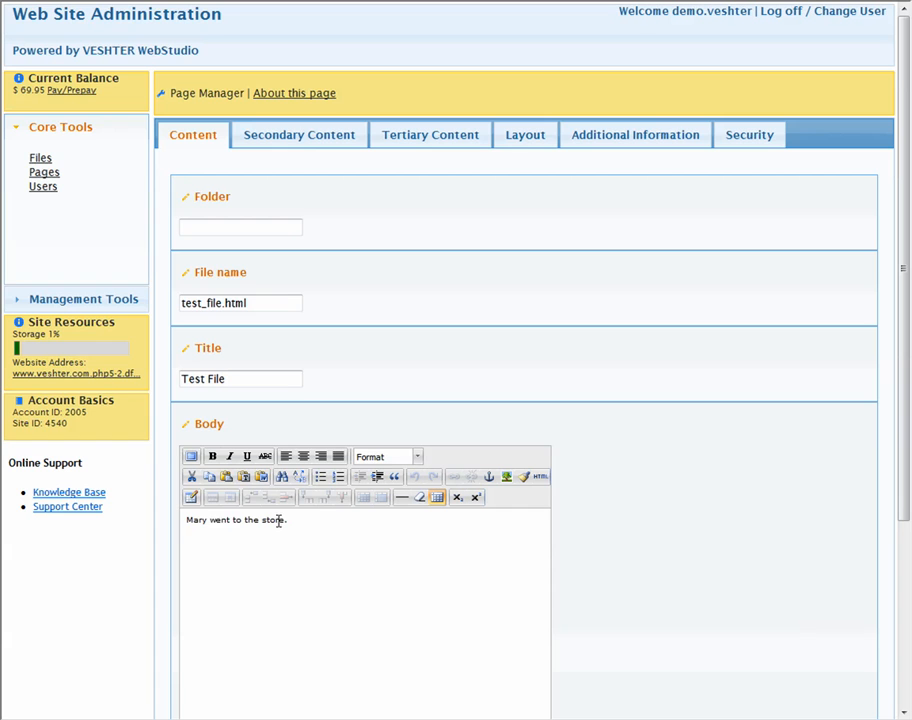
double_click(202, 520)
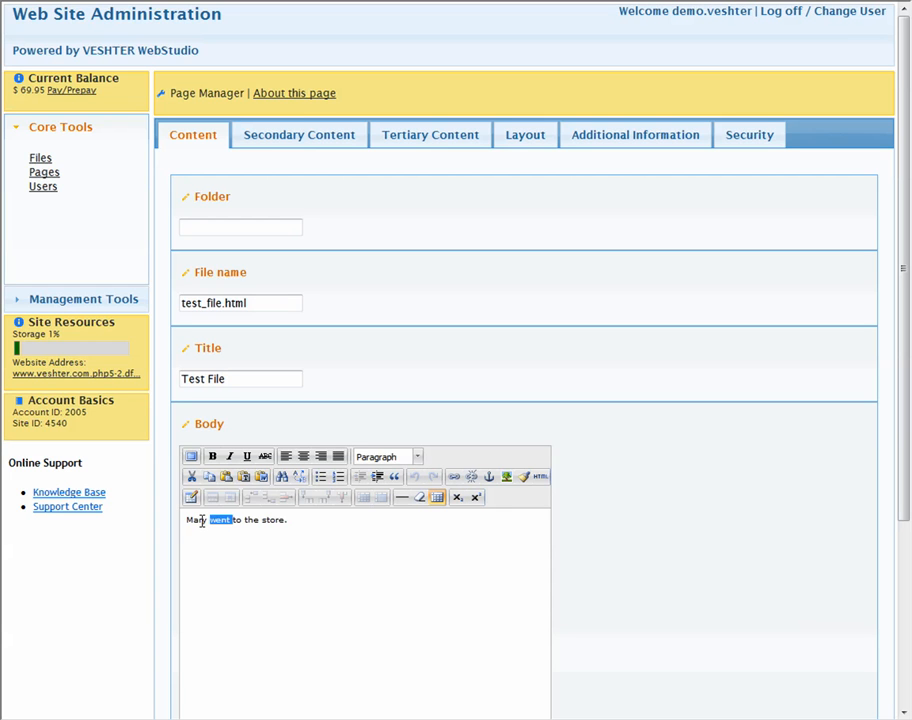
text(took her car)
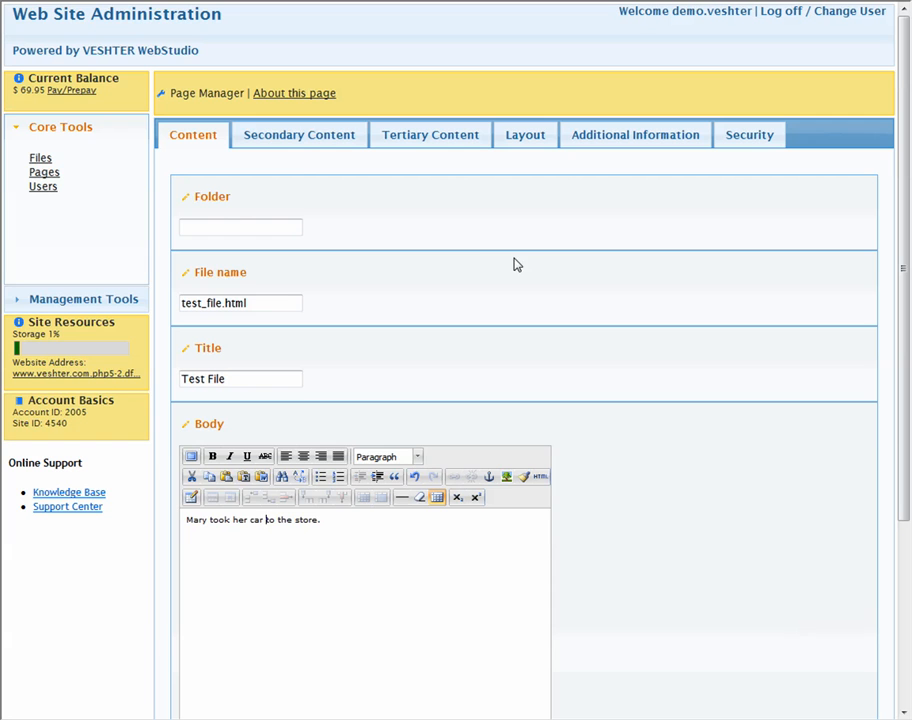
- Examine the page's secondary content sections, Body 2 to 4, and its tertiary content sections, Body 5 to 8
click(301, 146)
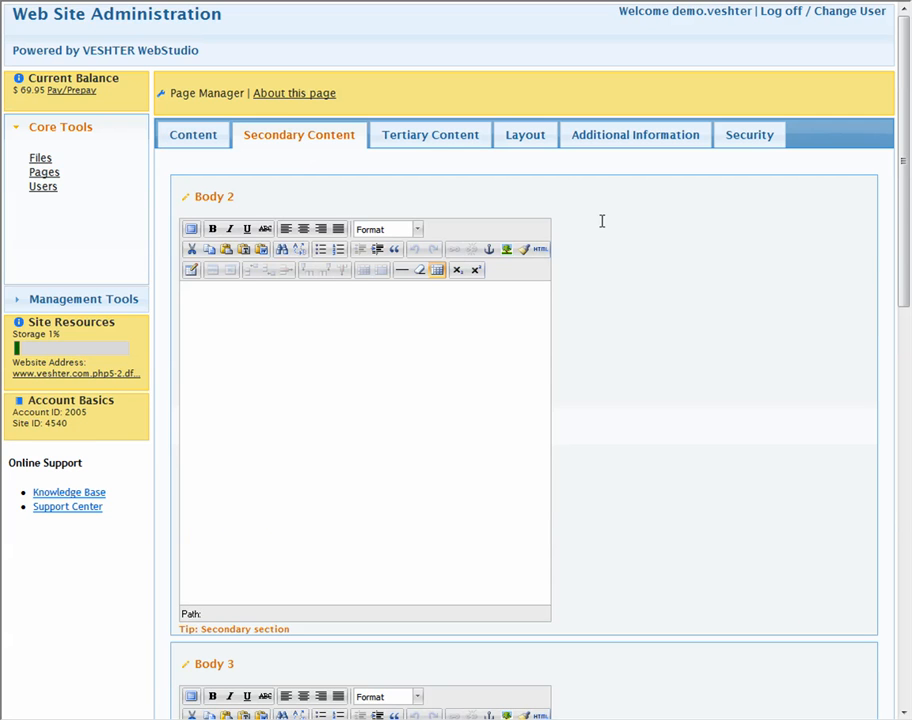
scroll(603, 224, down, 9)
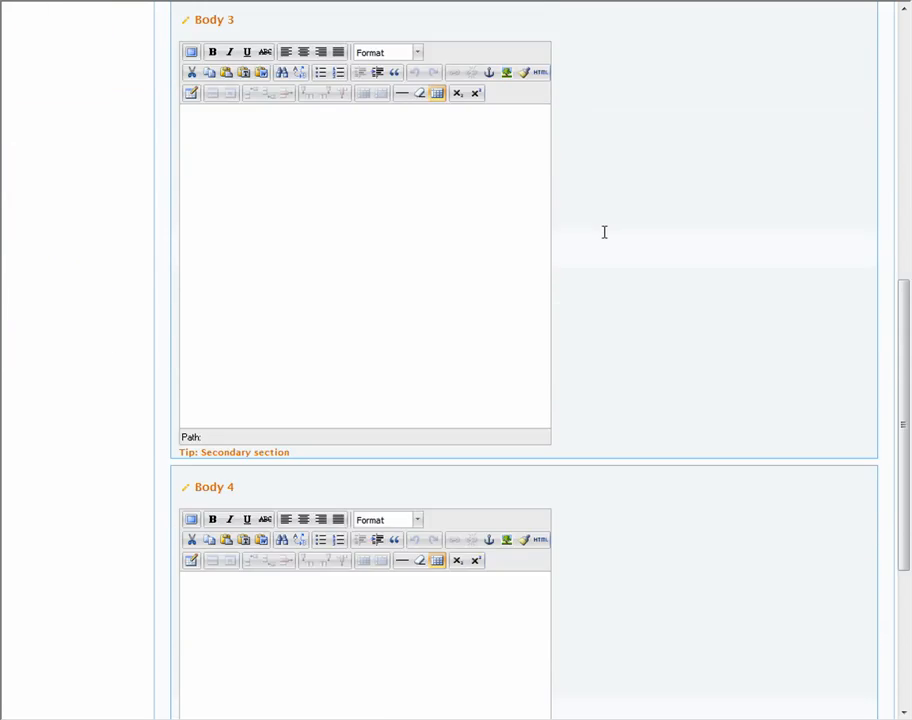
scroll(603, 236, up, 8)
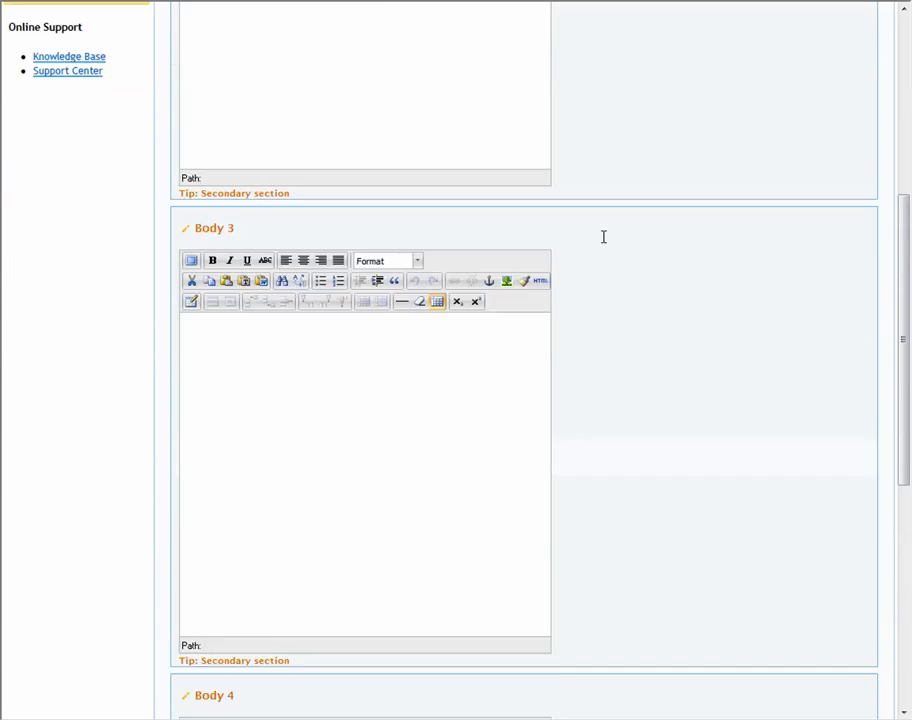
scroll(603, 236, up, 3)
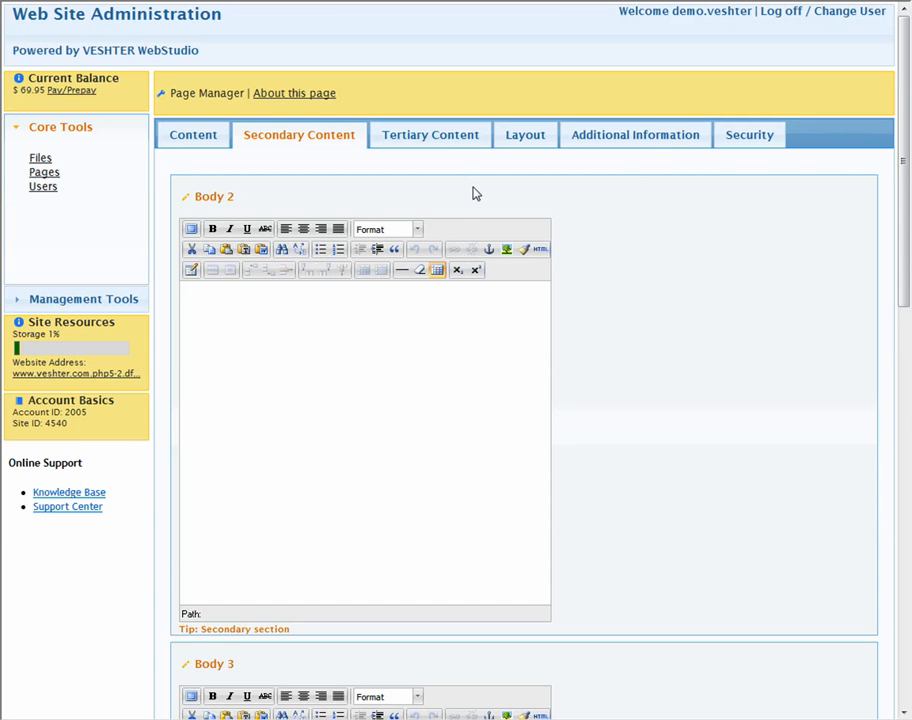
click(441, 140)
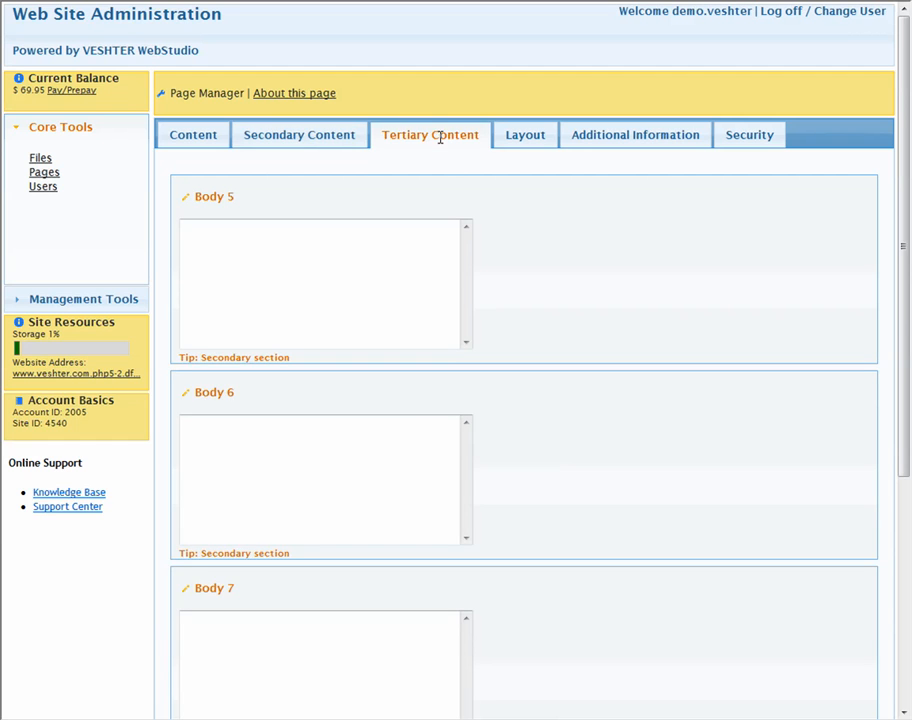
scroll(553, 262, down, 1)
scroll(553, 262, down, 3)
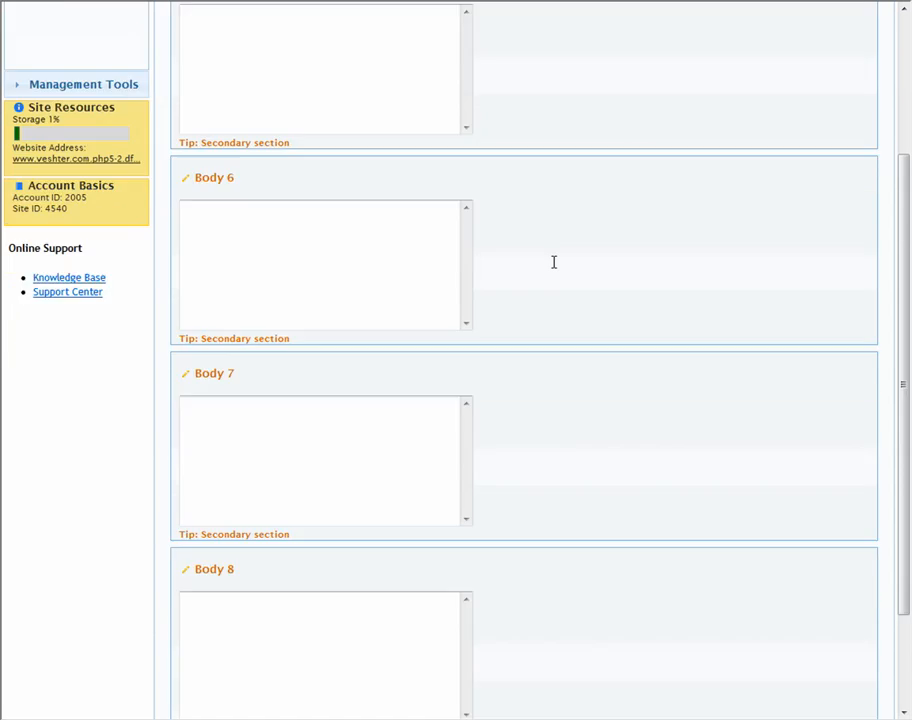
scroll(553, 264, up, 4)
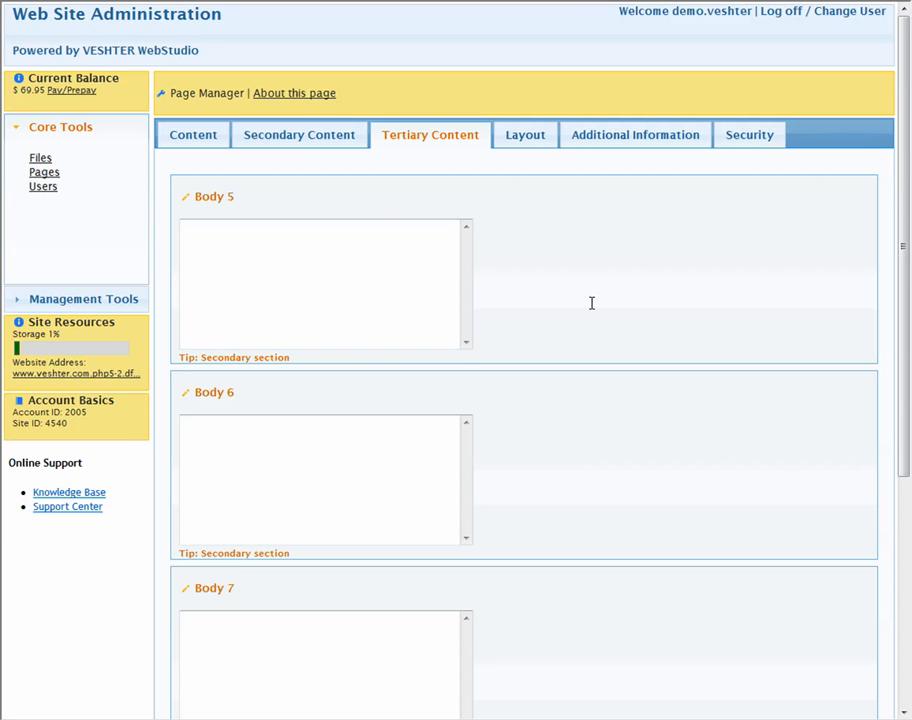
scroll(598, 330, down, 3)
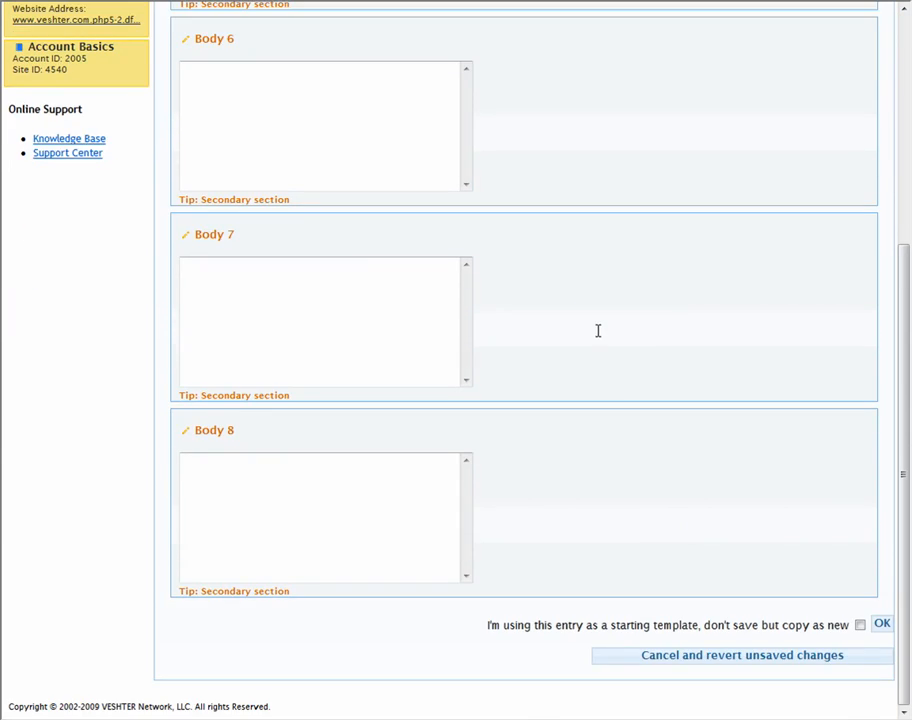
scroll(600, 334, up, 3)
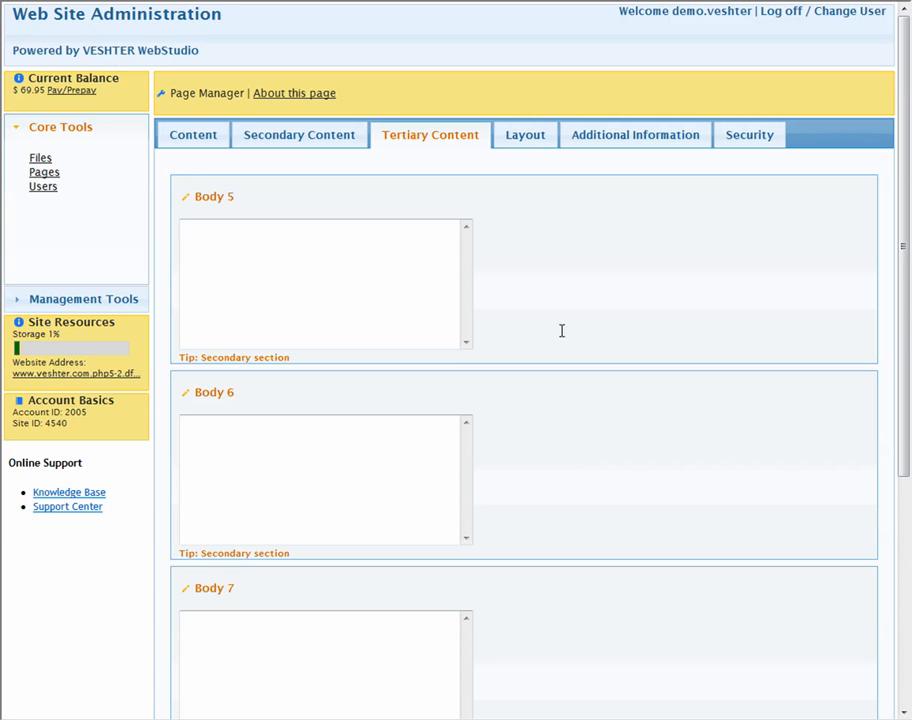
- Examine the page's theme choices and priority setting, and its description and keywords fields
click(525, 143)
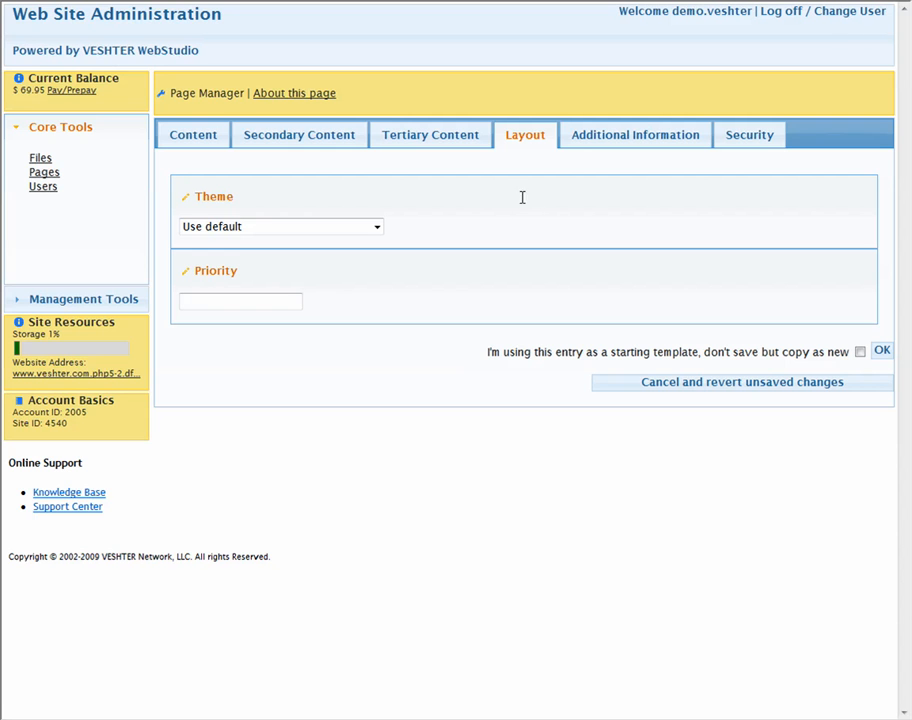
click(381, 229)
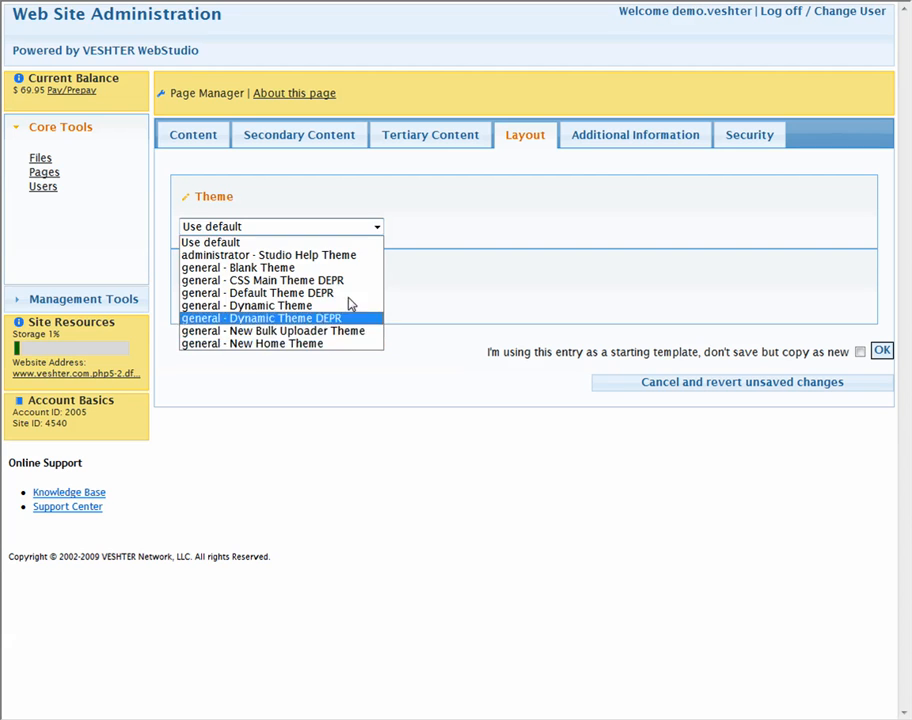
click(410, 219)
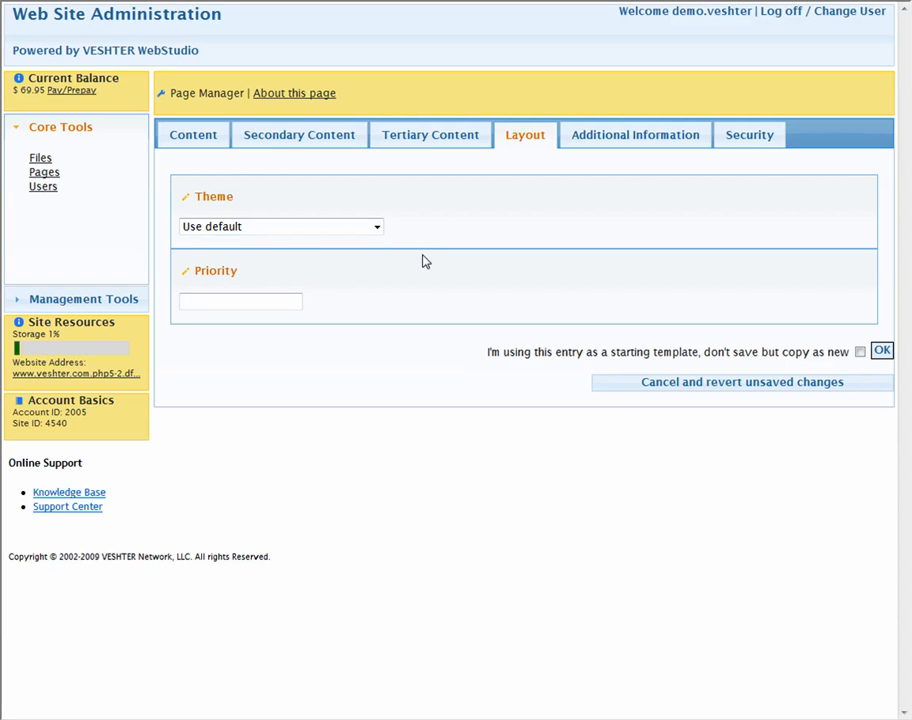
click(281, 295)
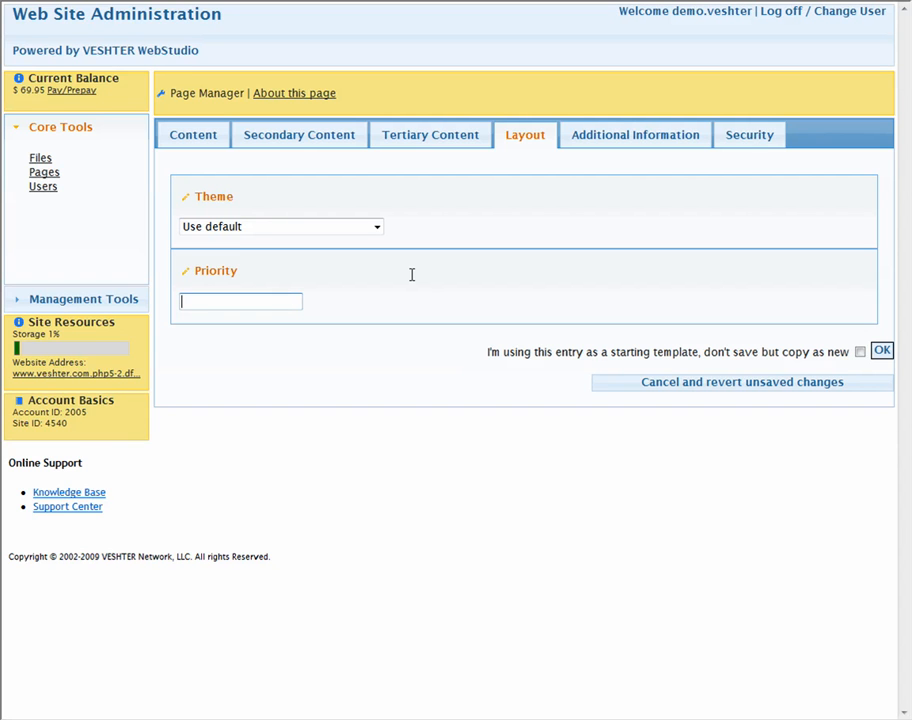
click(647, 149)
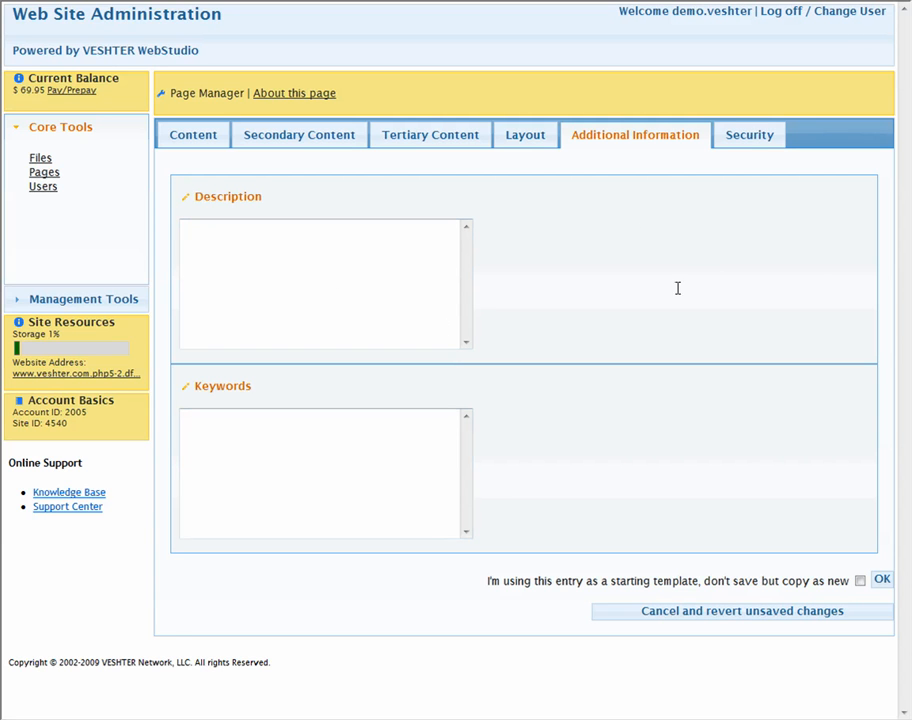
- Check the workgroup options for protecting the page, keep it Unprotected, and save the edited page
click(746, 141)
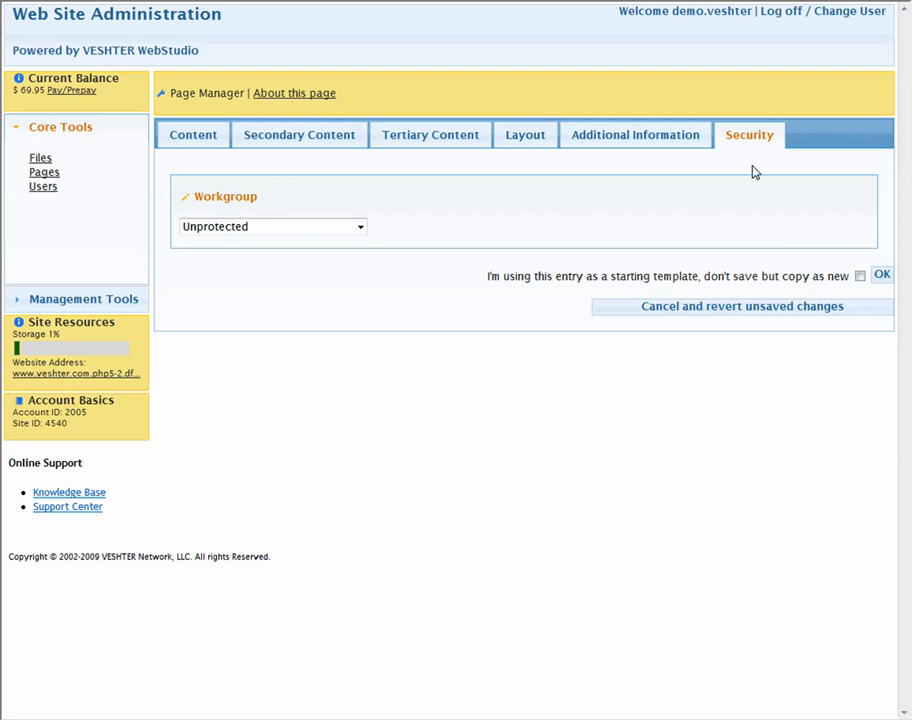
click(362, 227)
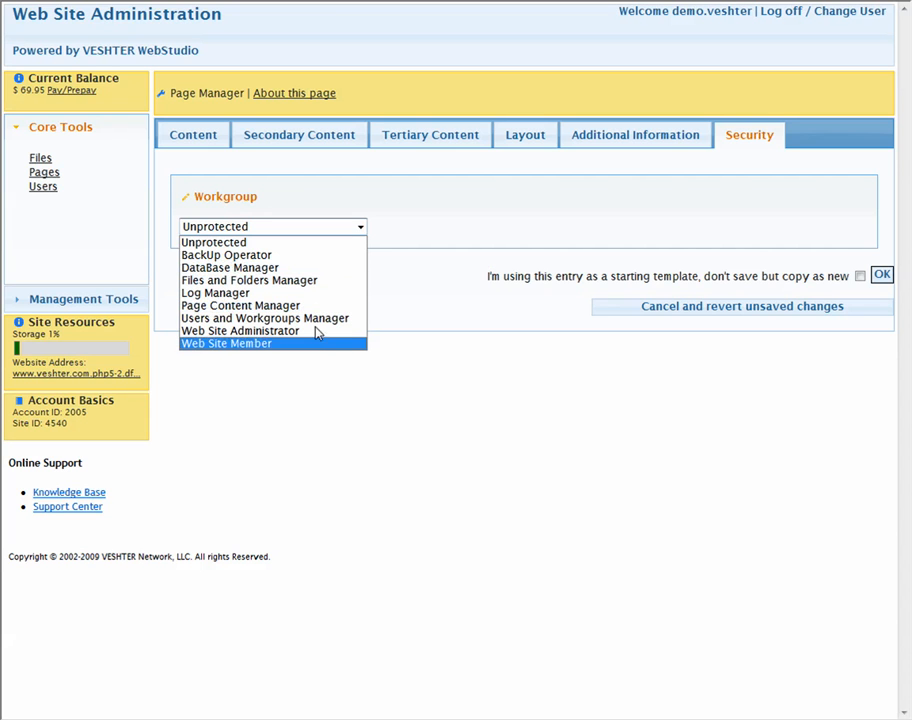
click(509, 218)
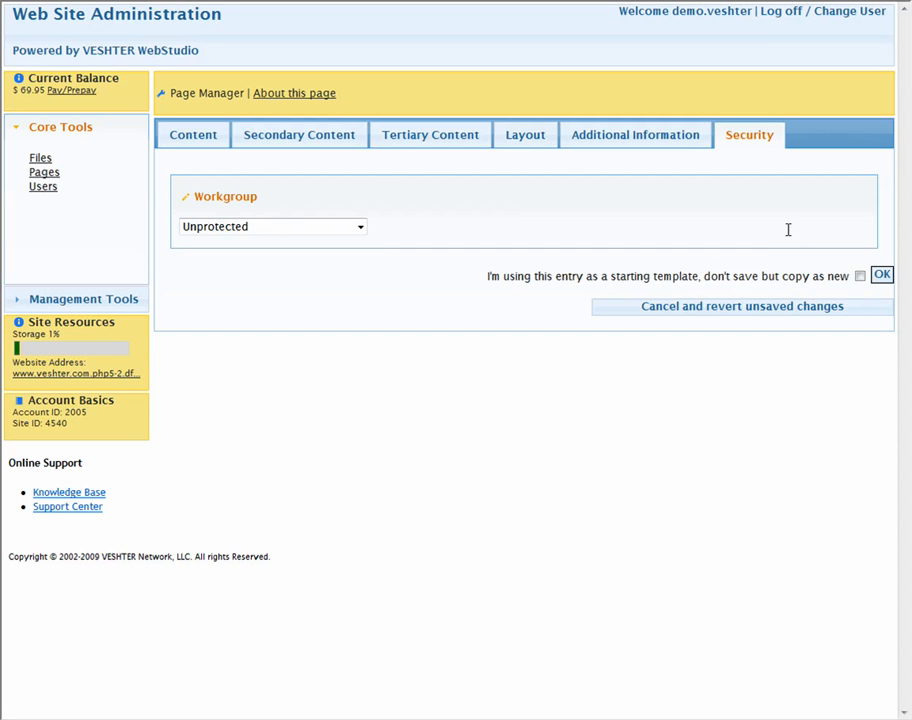
click(882, 276)
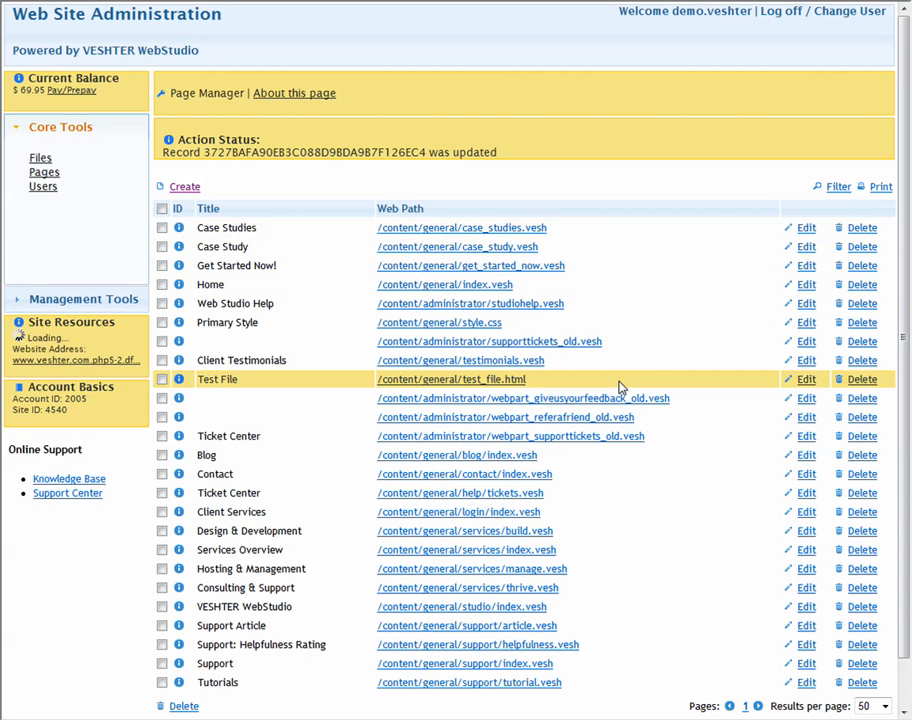
- Delete the Test File page from the page list and confirm the deletion
click(162, 379)
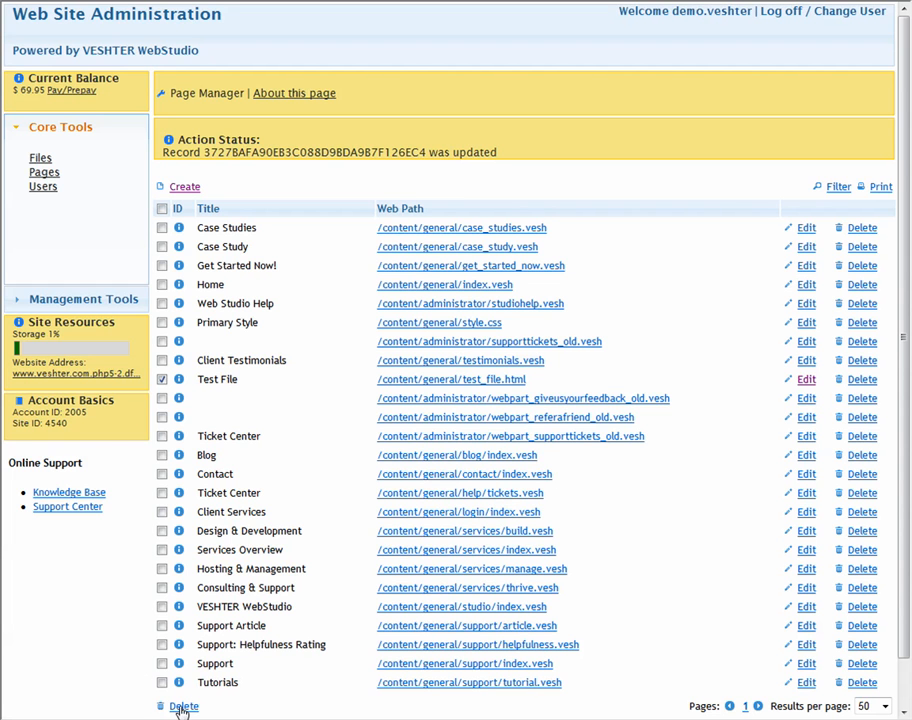
click(162, 380)
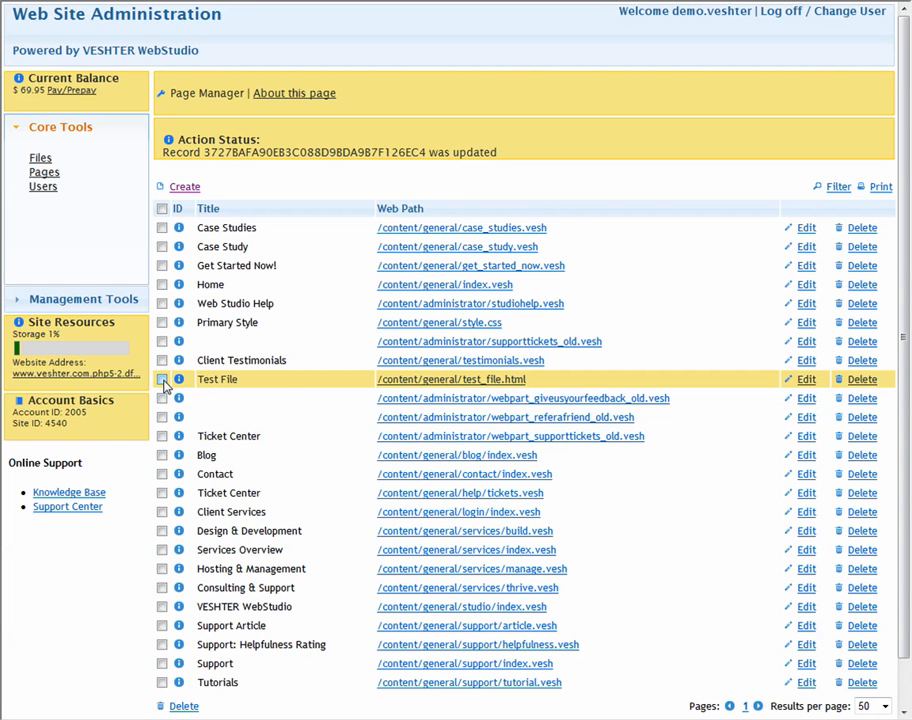
click(862, 382)
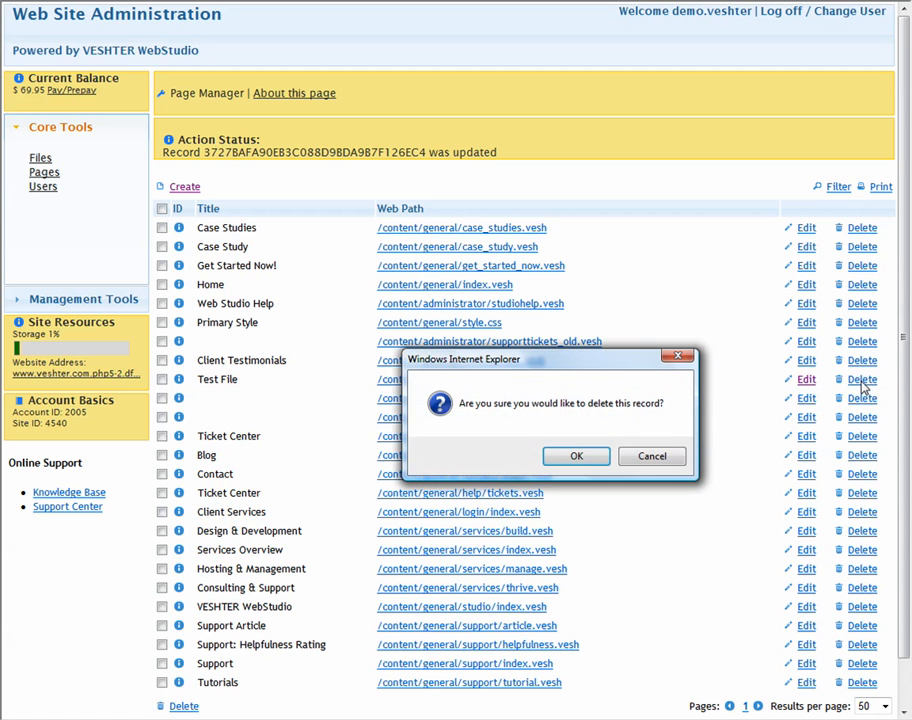
click(588, 462)
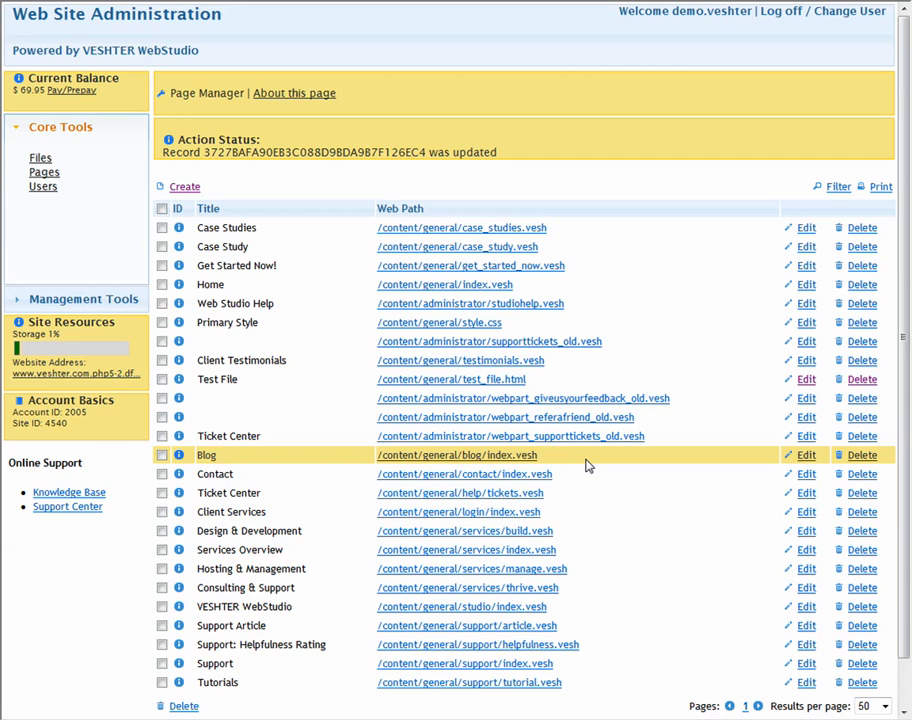